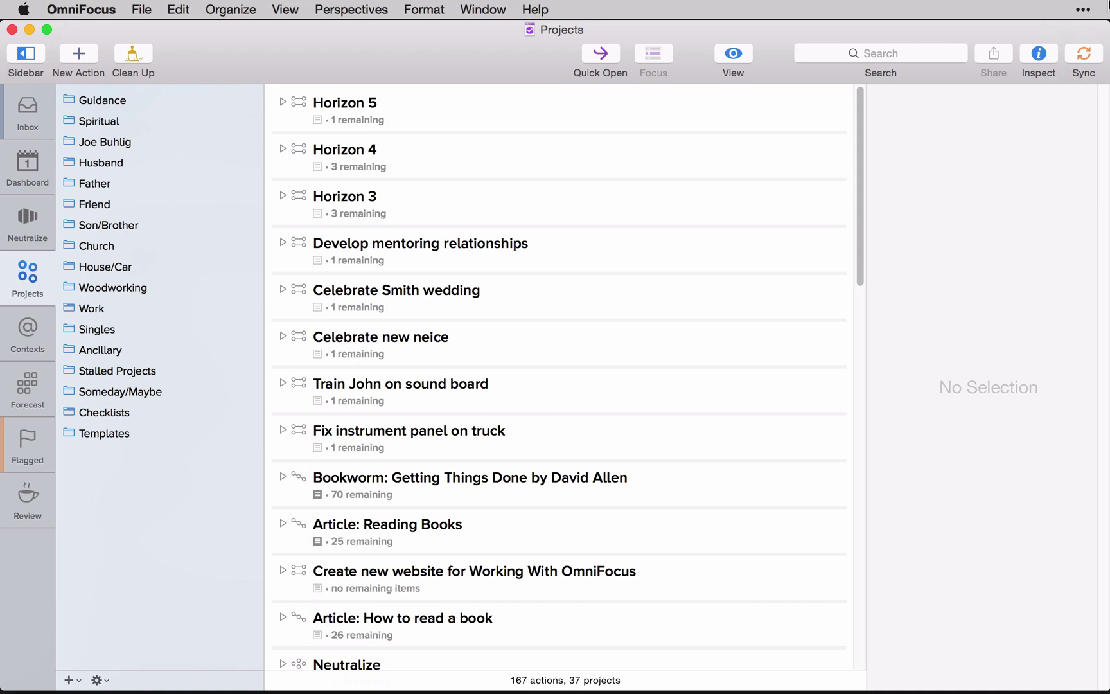
- Open the style preferences, try the OmniFocus Dark color palette and switch back to OmniFocus Light
{"action": "key", "text": "super+comma"}
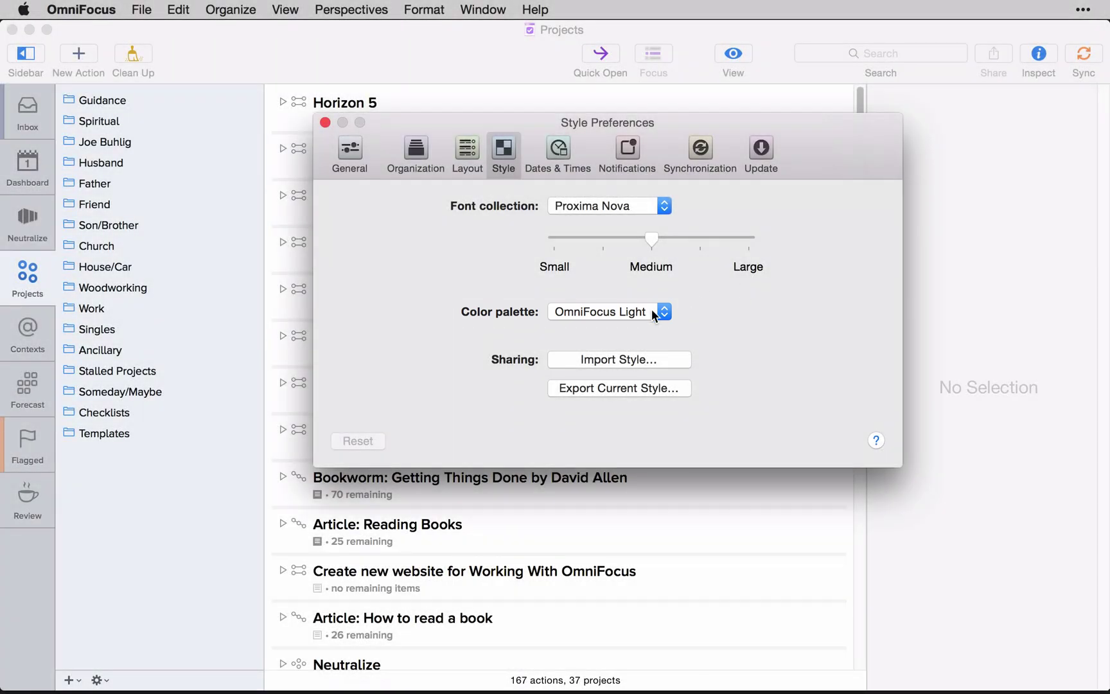
{"action": "left_click", "coordinate": [651, 310]}
{"action": "left_click", "coordinate": [647, 329]}
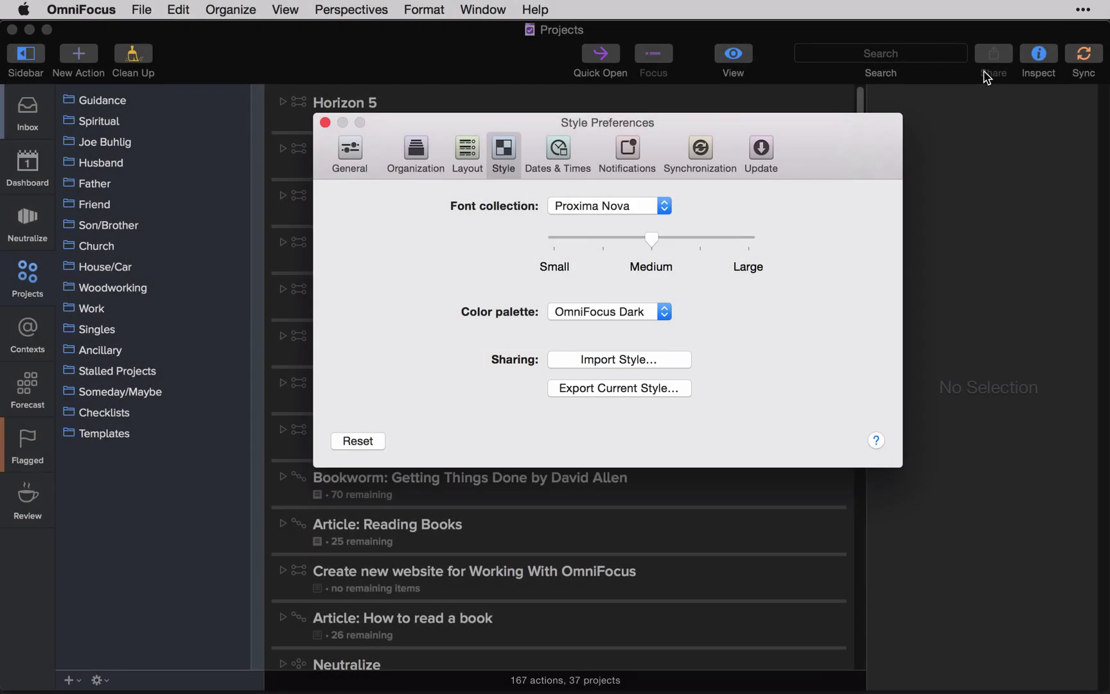
{"action": "left_click", "coordinate": [668, 306]}
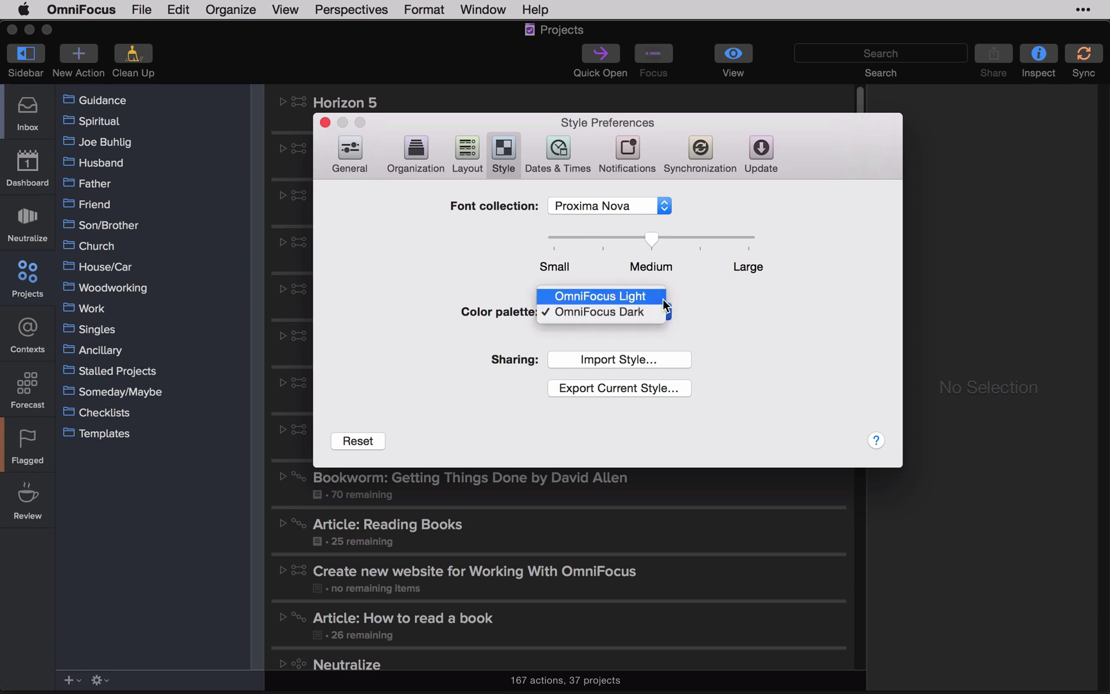
{"action": "left_click", "coordinate": [665, 295]}
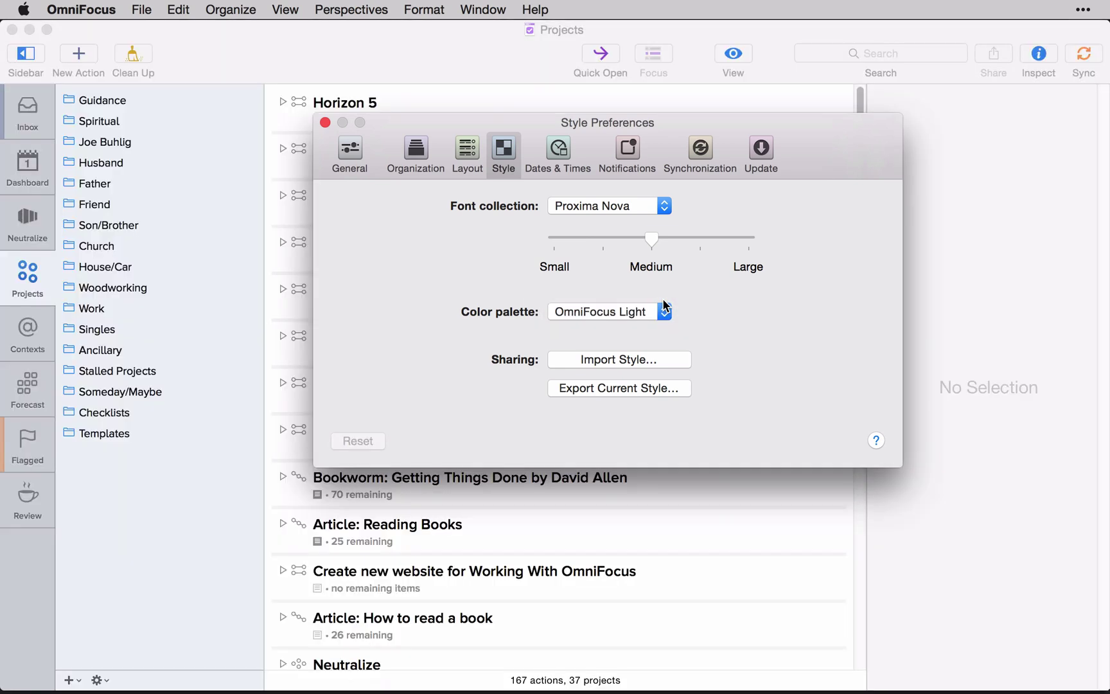
- Export the current style to Documents as Minimal, including both font collection and color palette
{"action": "left_click", "coordinate": [648, 385]}
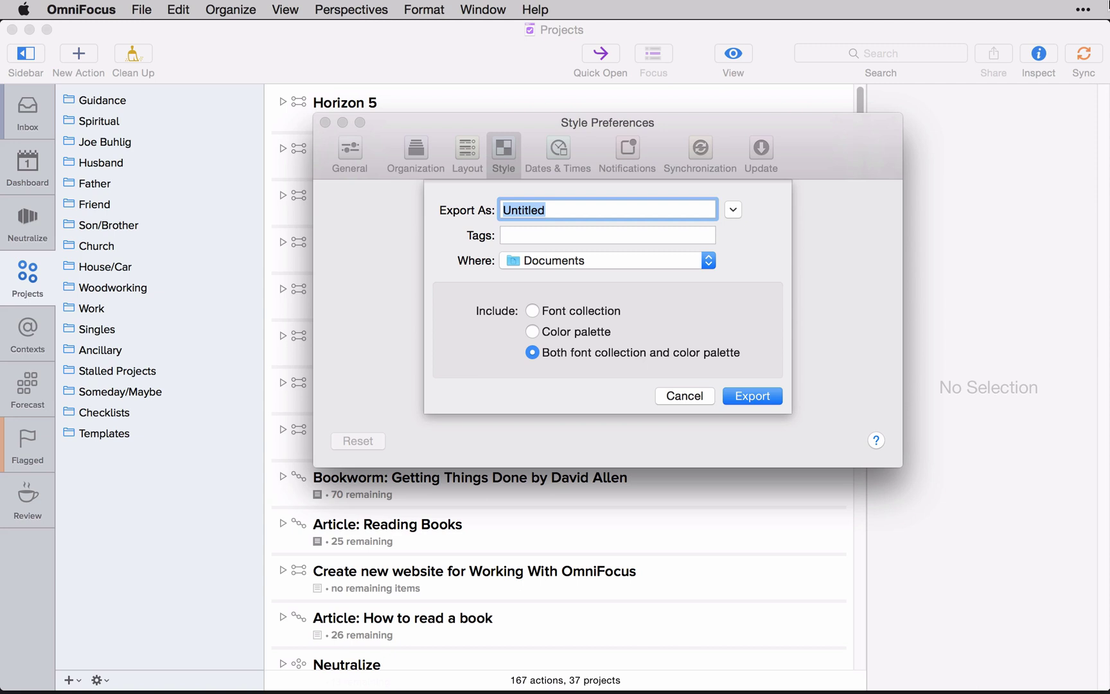
{"action": "type", "text": "Minimal"}
{"action": "key", "text": "Return"}
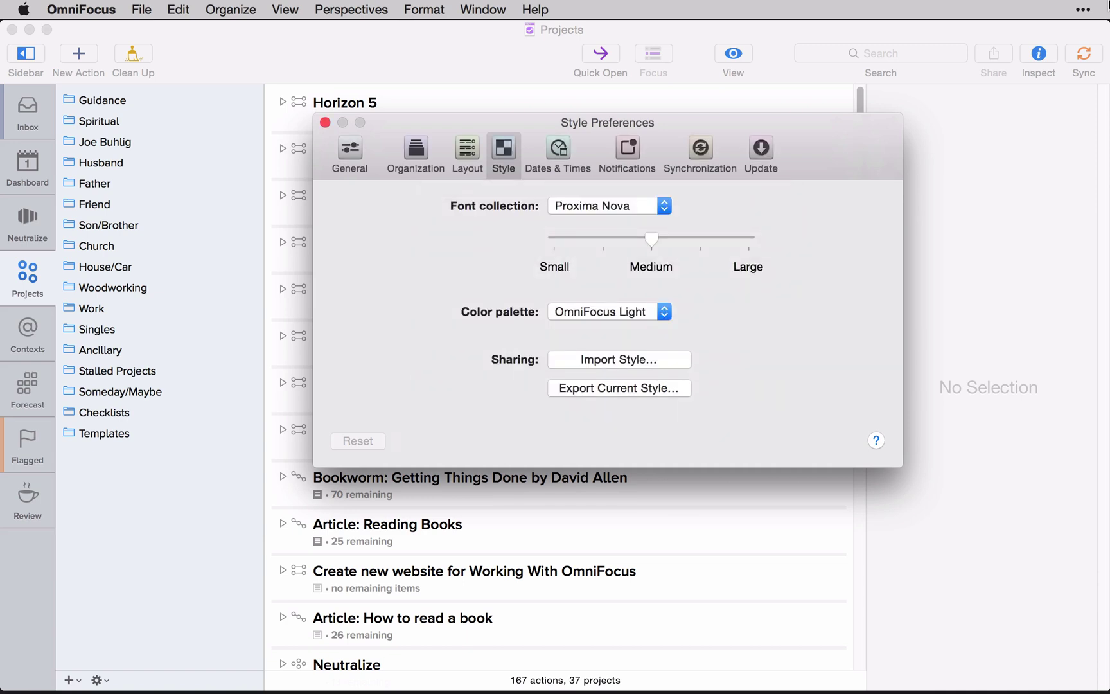
{"action": "key", "text": "alt"}
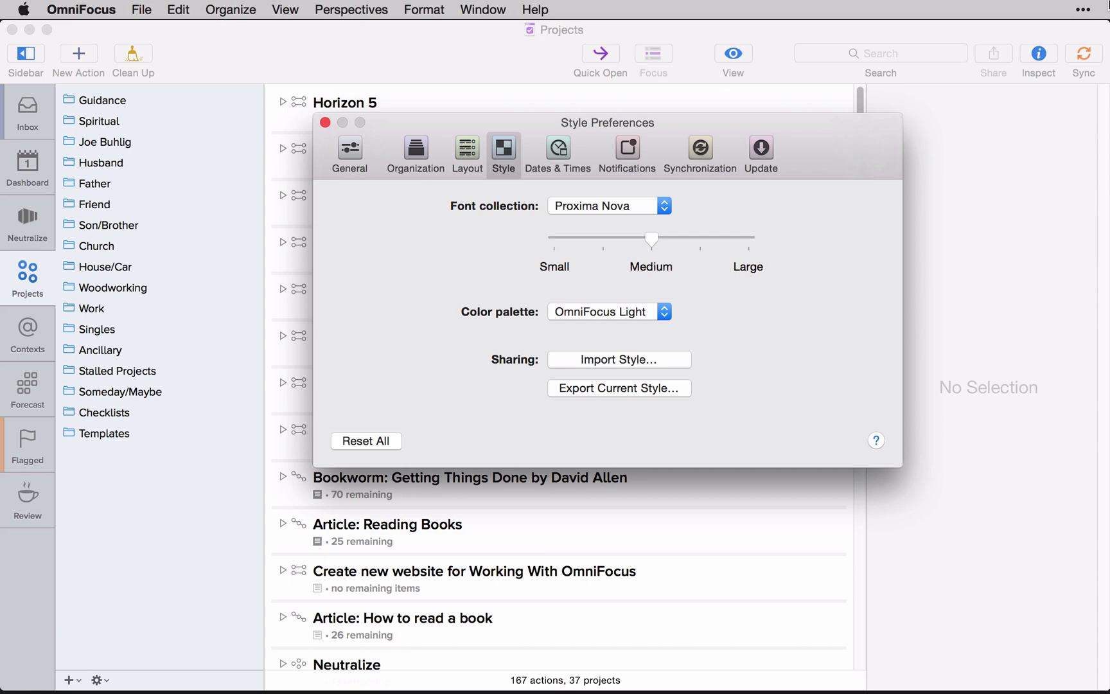
- Switch to Finder, load Minimal.ofocus-style from Documents into OmniFocus and check the available color palettes
{"action": "key", "text": "super+Tab"}
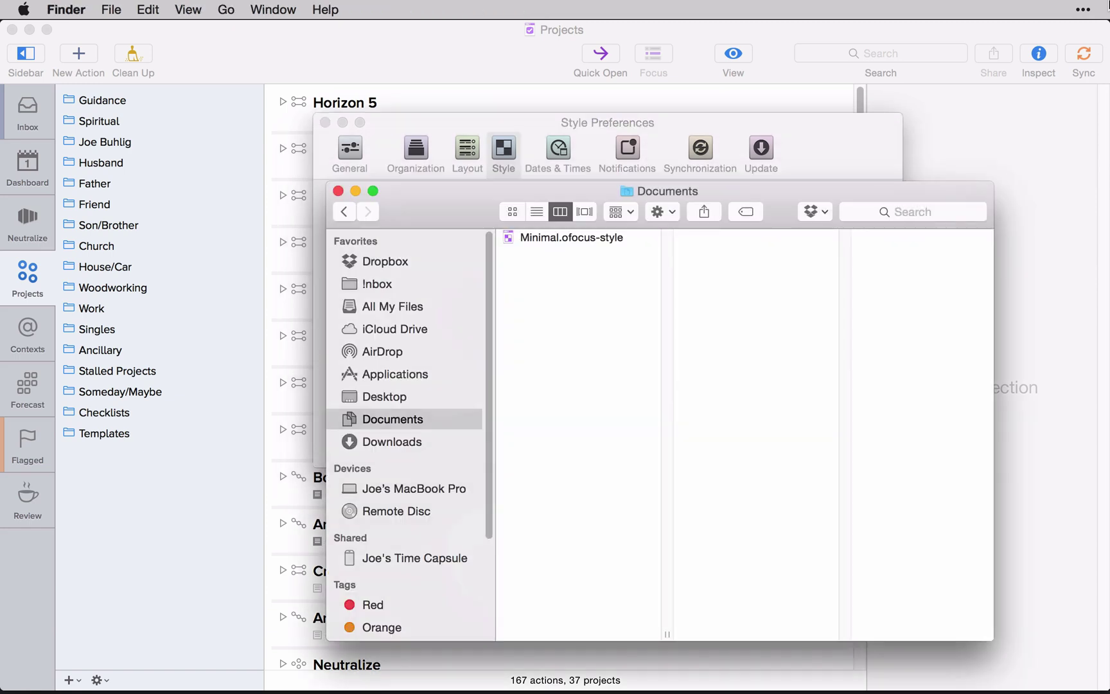
{"action": "double_click", "coordinate": [603, 237]}
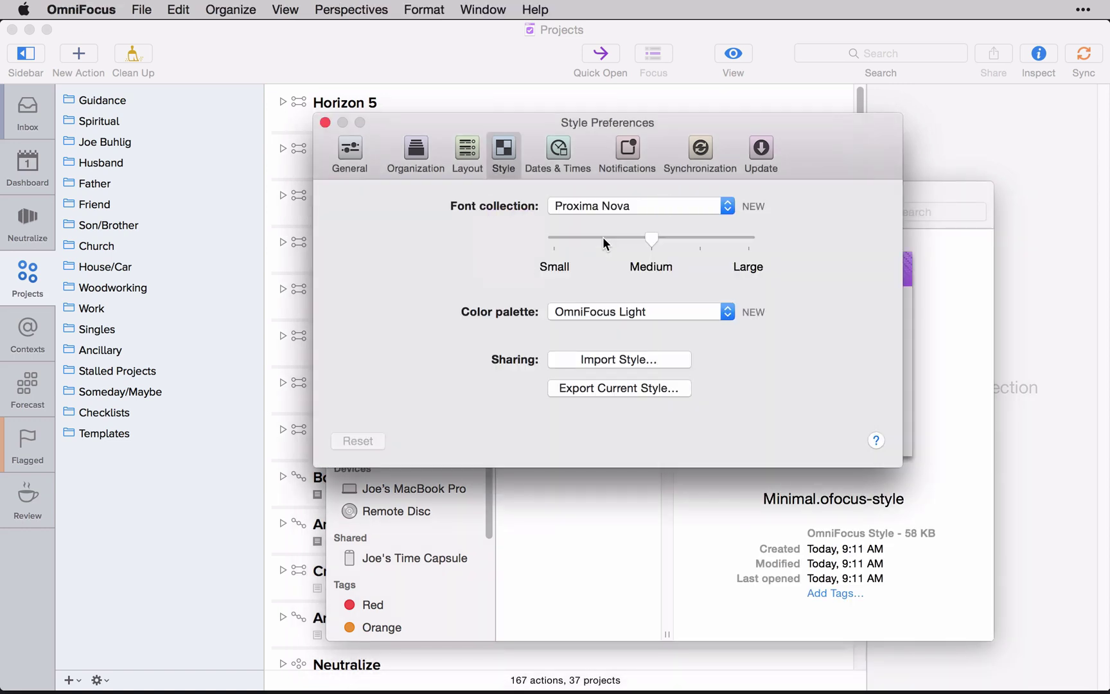
{"action": "left_click", "coordinate": [615, 313]}
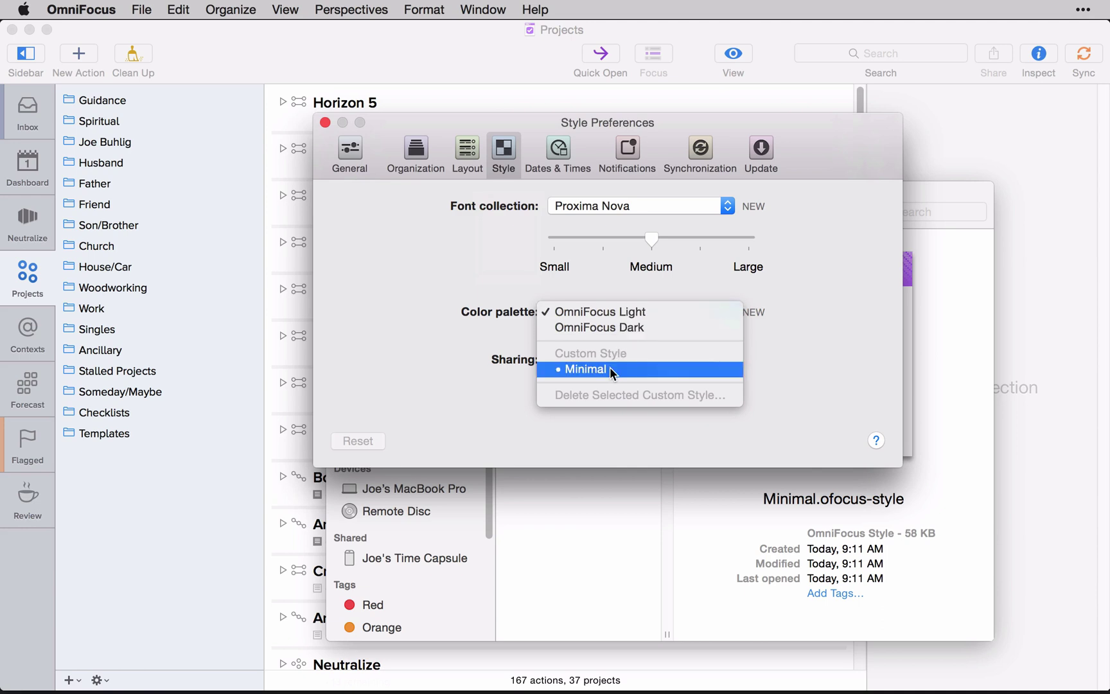
{"action": "left_click", "coordinate": [636, 524]}
{"action": "left_click", "coordinate": [611, 397]}
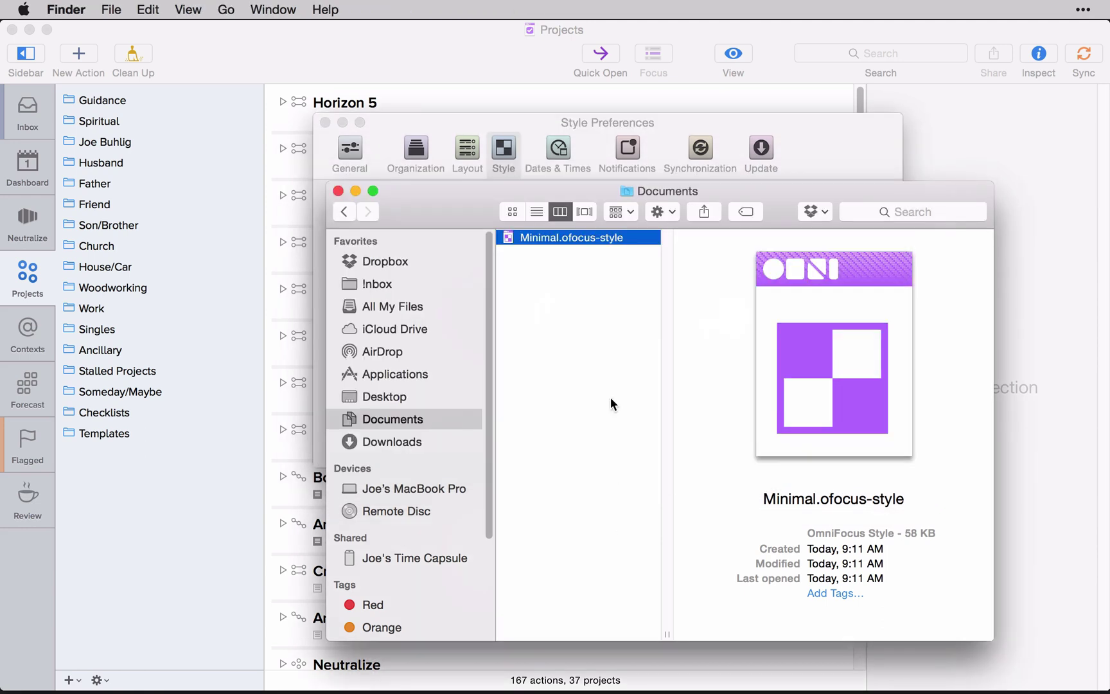
- Open Minimal.ofocus-style from Documents in TextEdit and enlarge its window for reading
{"action": "right_click", "coordinate": [603, 241]}
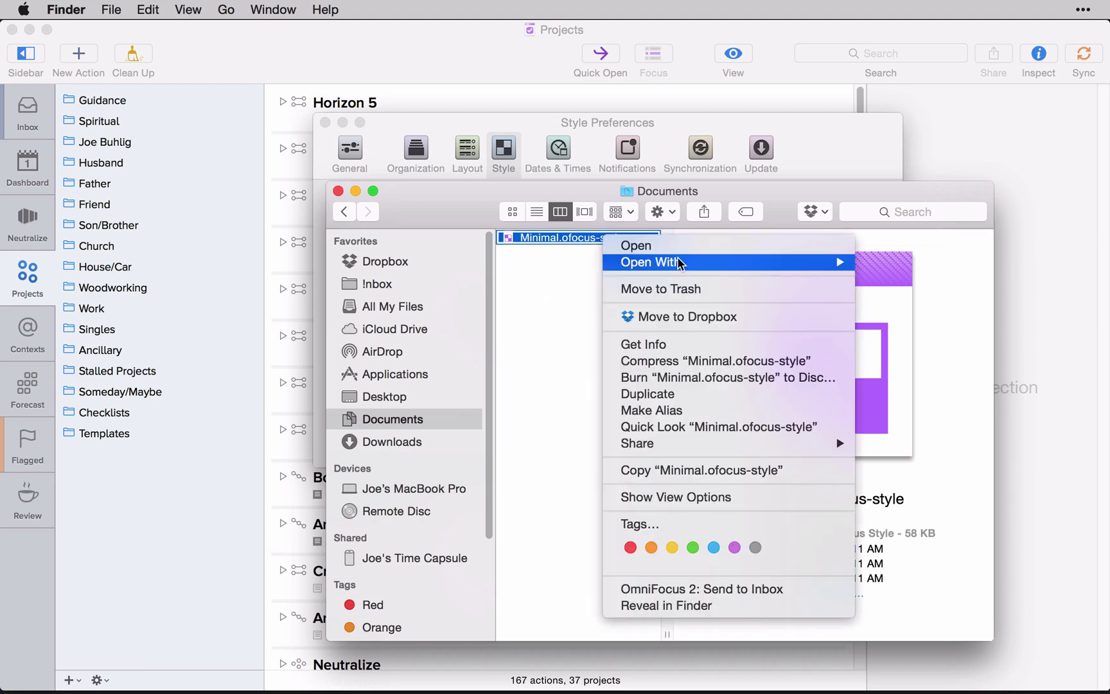
{"action": "mouse_move", "coordinate": [679, 262]}
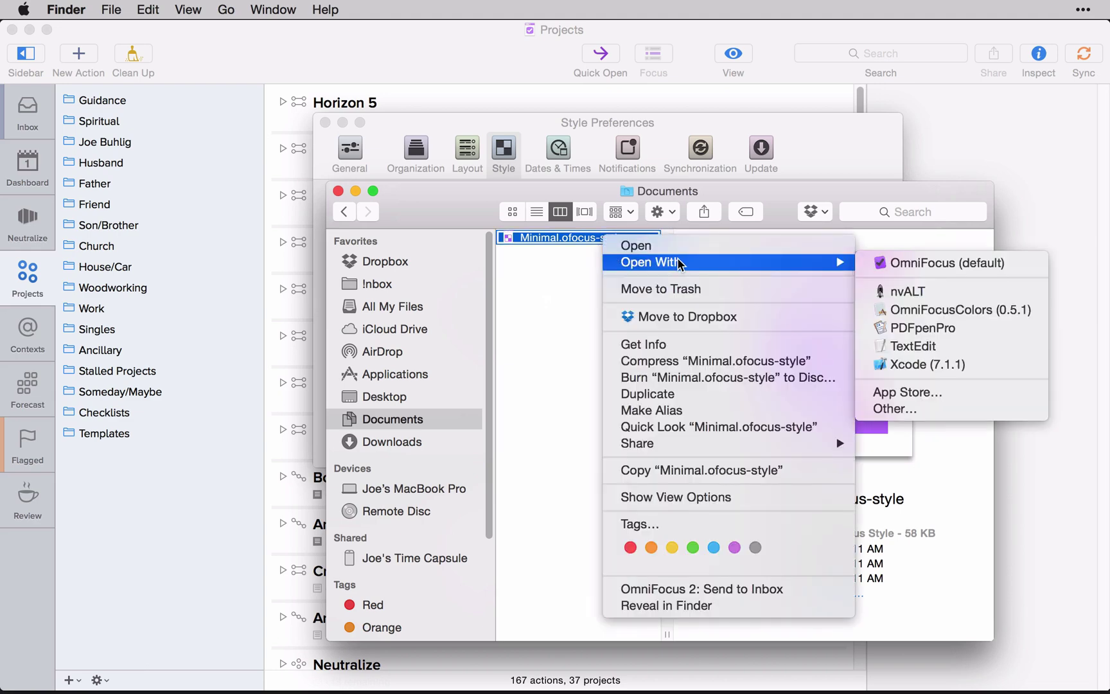
{"action": "left_click", "coordinate": [982, 347]}
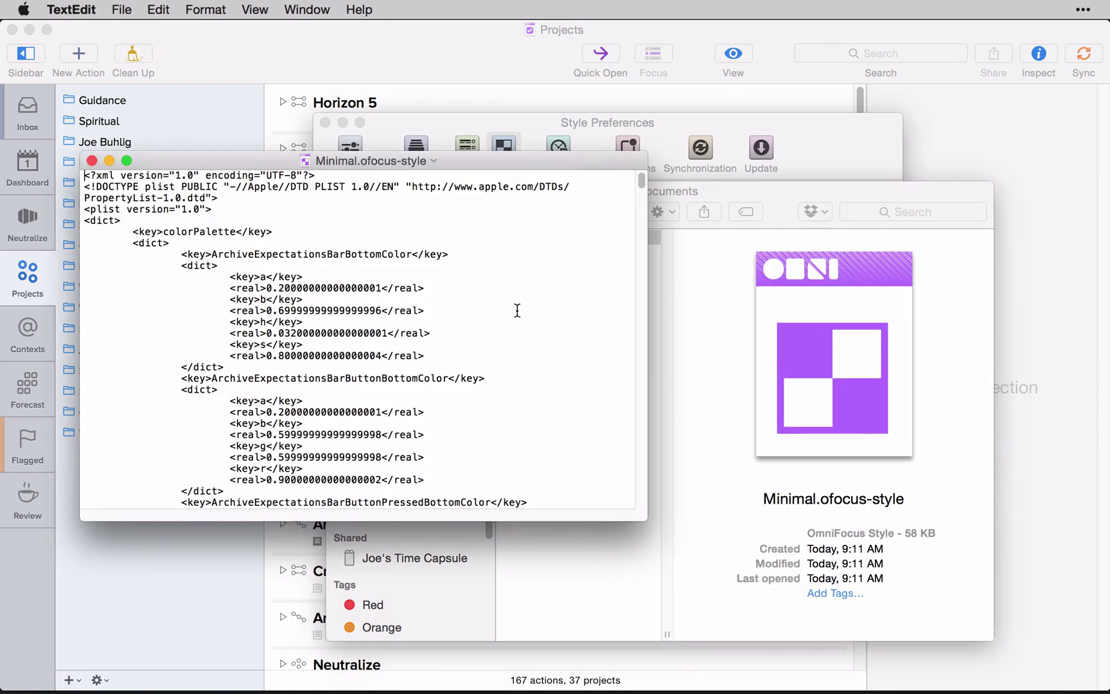
{"action": "left_click_drag", "start_coordinate": [503, 161], "coordinate": [483, 31]}
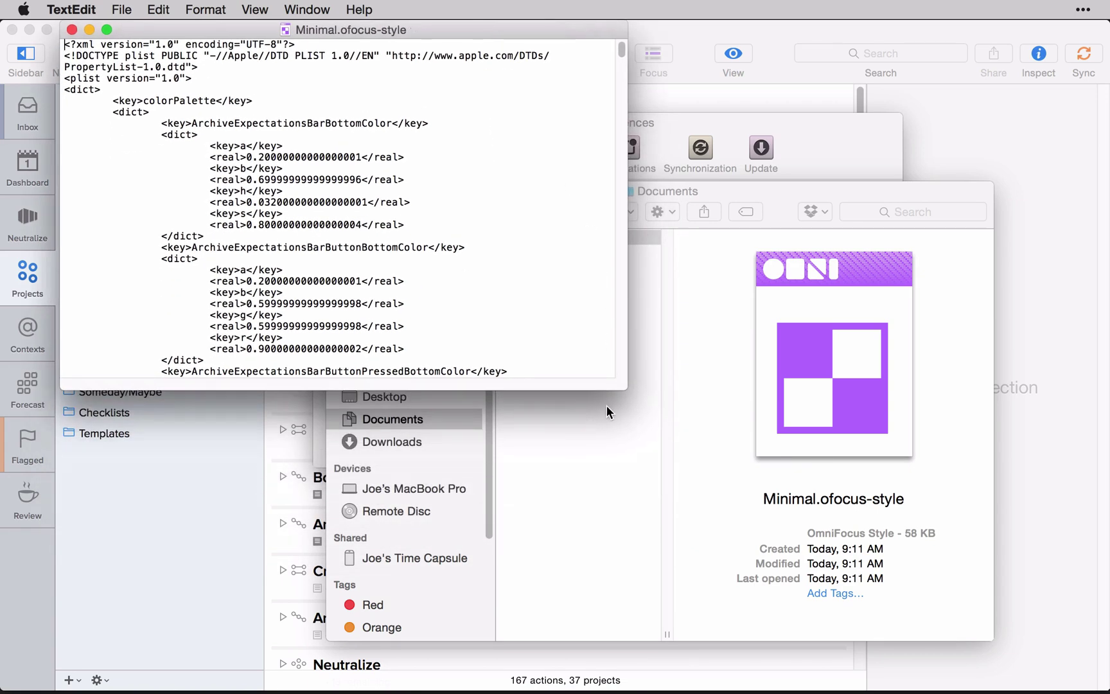
{"action": "left_click_drag", "start_coordinate": [622, 385], "coordinate": [897, 635]}
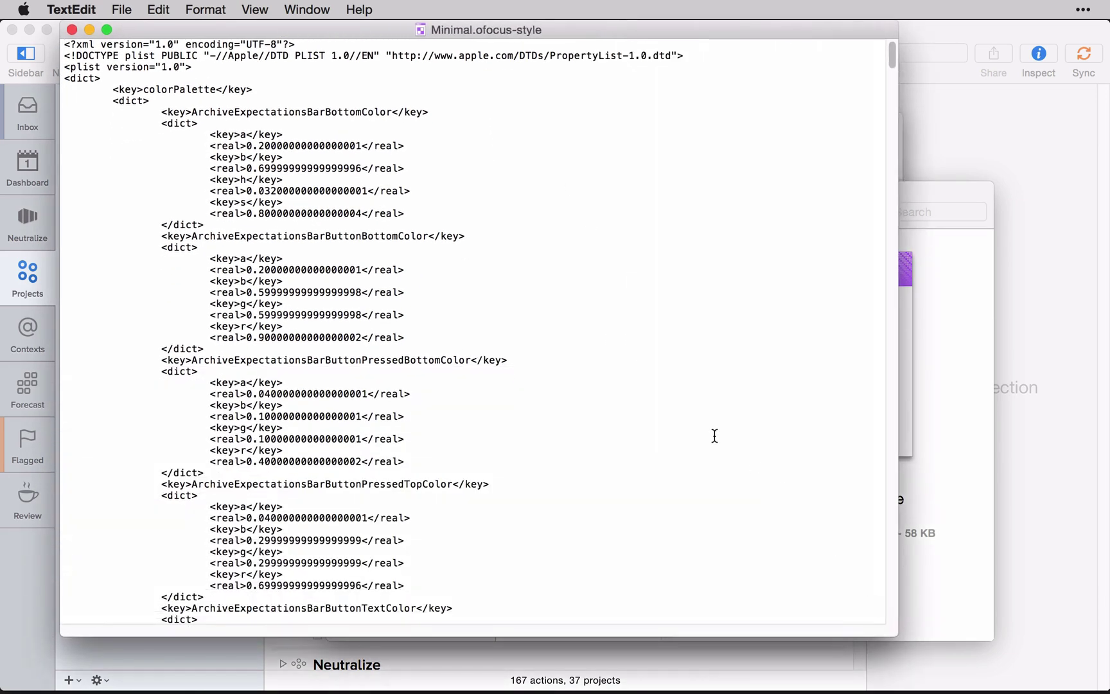
- Examine the XML color definitions in the Minimal.ofocus-style file and quit TextEdit
{"action": "scroll", "coordinate": [655, 400], "scroll_direction": "down", "scroll_amount": 10}
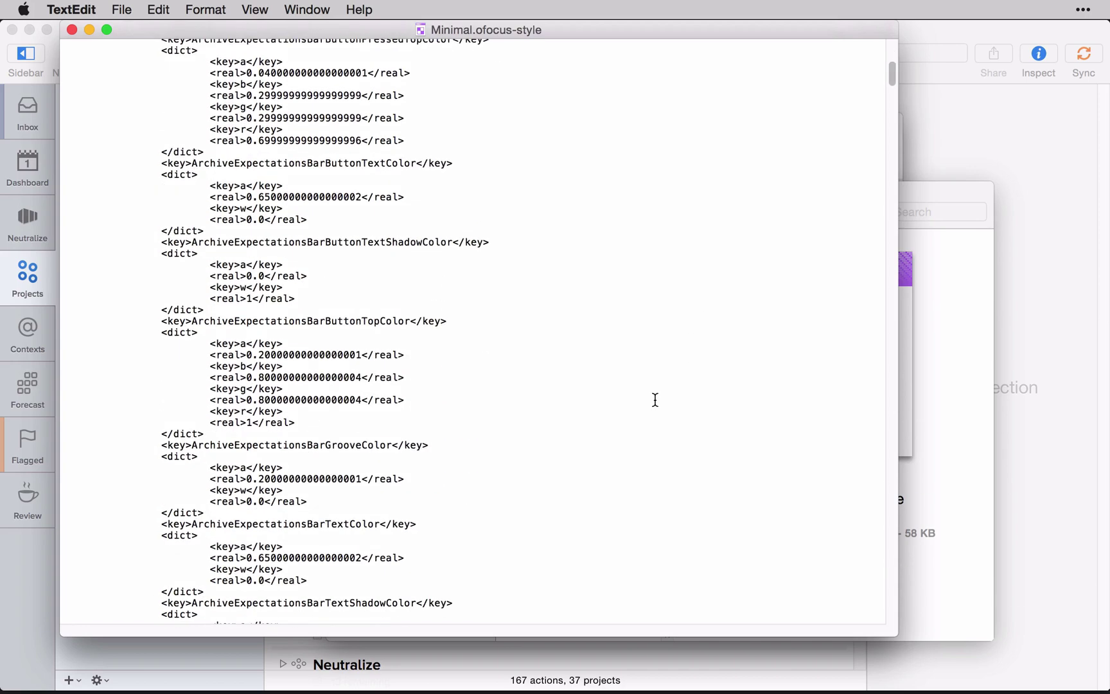
{"action": "scroll", "coordinate": [654, 400], "scroll_direction": "down", "scroll_amount": 15}
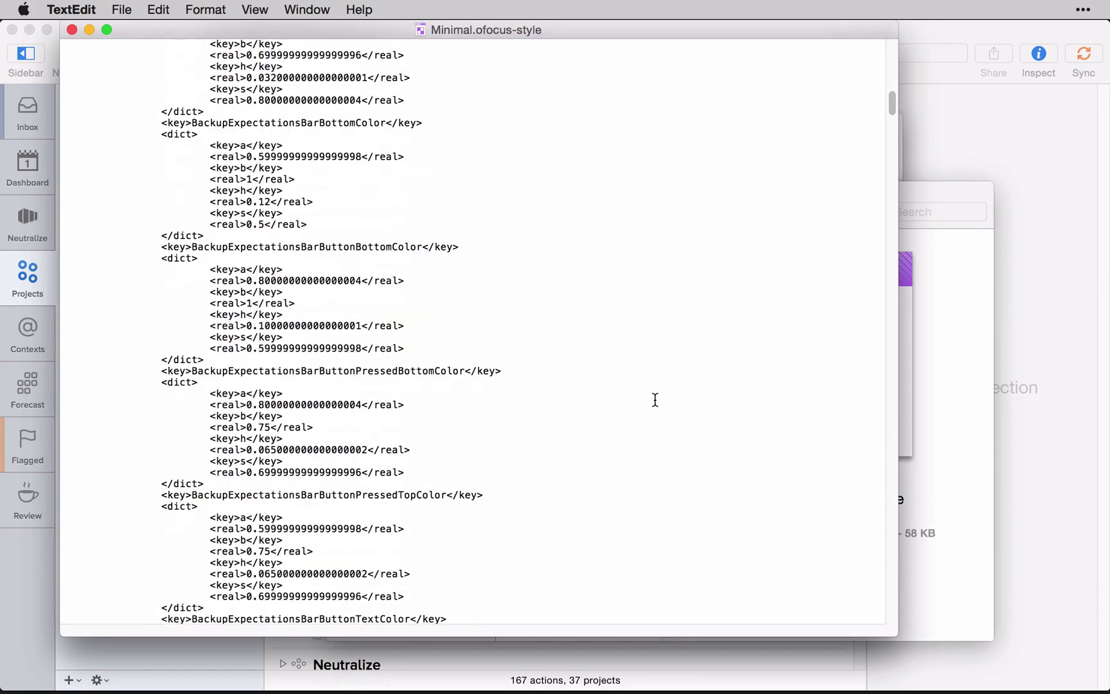
{"action": "scroll", "coordinate": [654, 400], "scroll_direction": "down", "scroll_amount": 8}
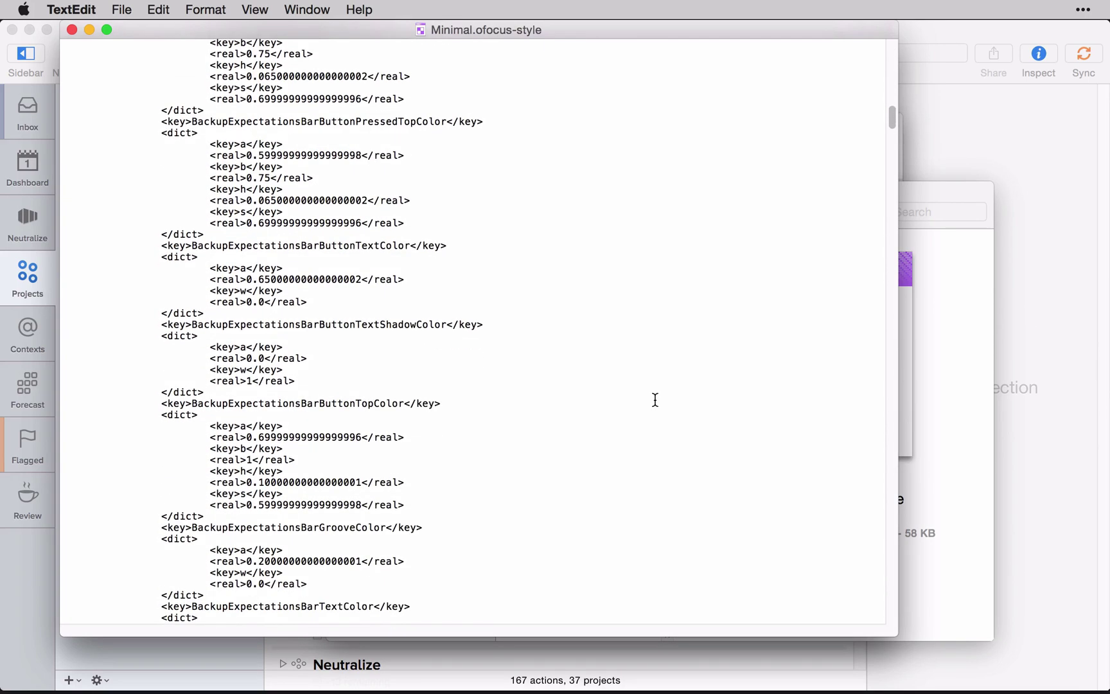
{"action": "scroll", "coordinate": [655, 400], "scroll_direction": "down", "scroll_amount": 5}
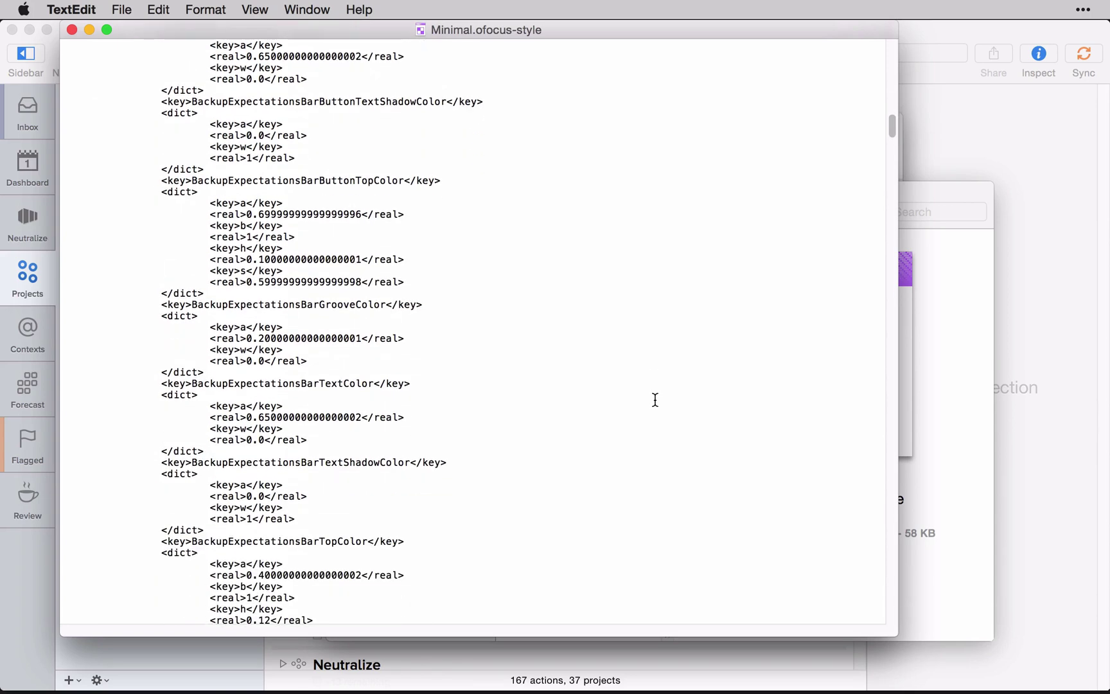
{"action": "scroll", "coordinate": [655, 400], "scroll_direction": "down", "scroll_amount": 7}
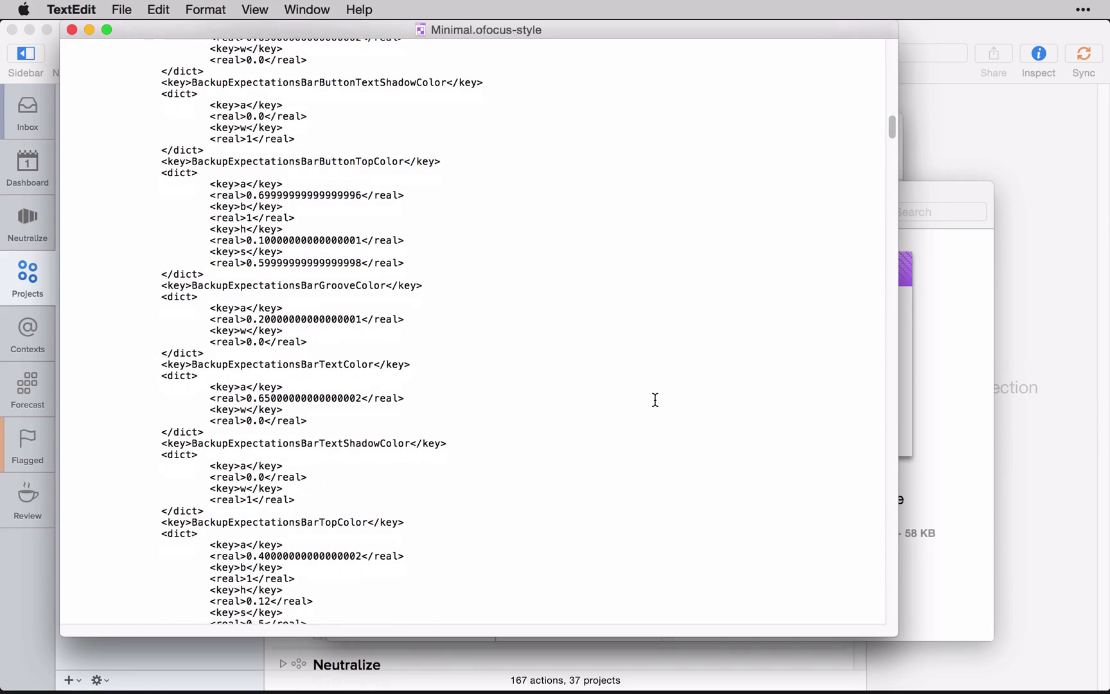
{"action": "scroll", "coordinate": [655, 400], "scroll_direction": "down", "scroll_amount": 10}
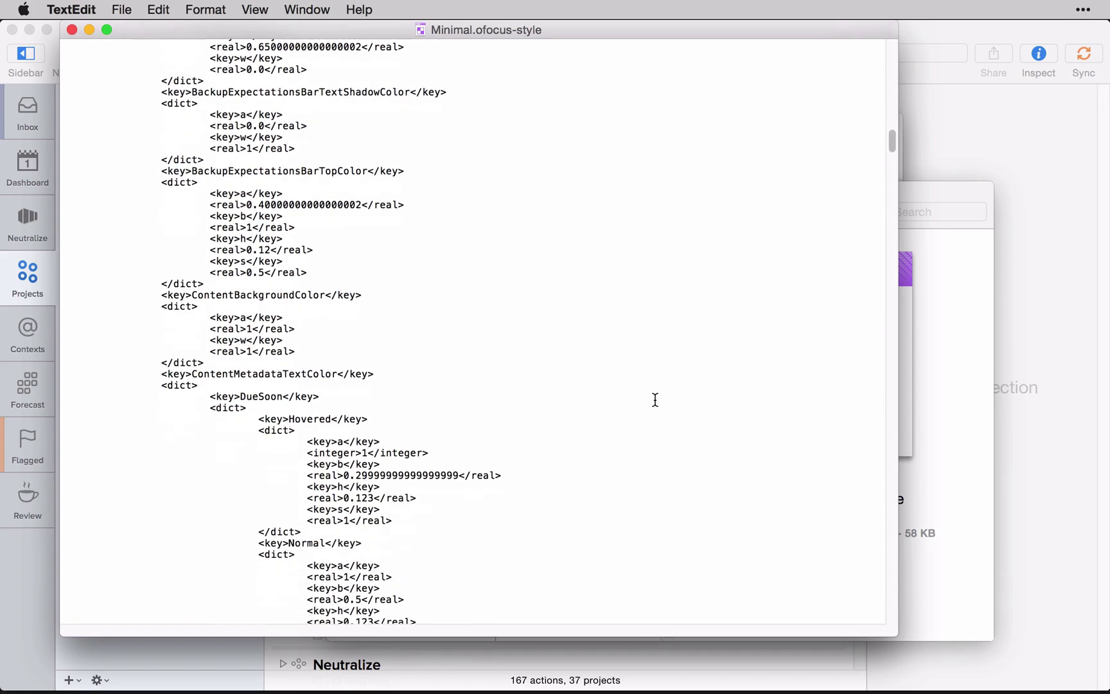
{"action": "scroll", "coordinate": [654, 400], "scroll_direction": "down", "scroll_amount": 4}
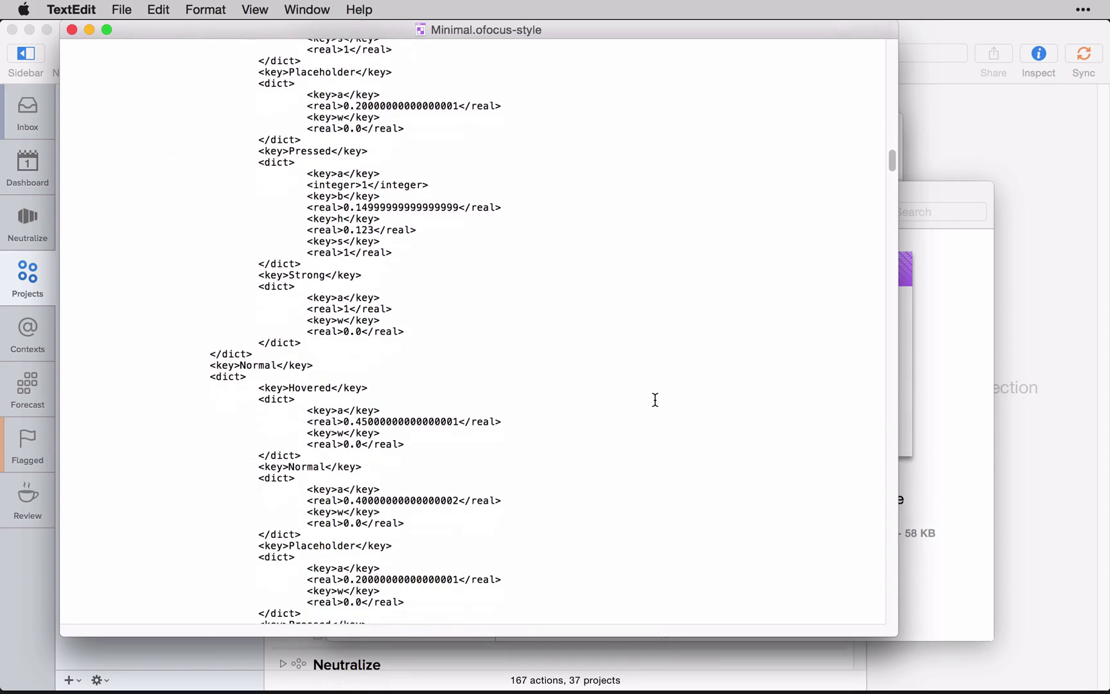
{"action": "key", "text": "super+q"}
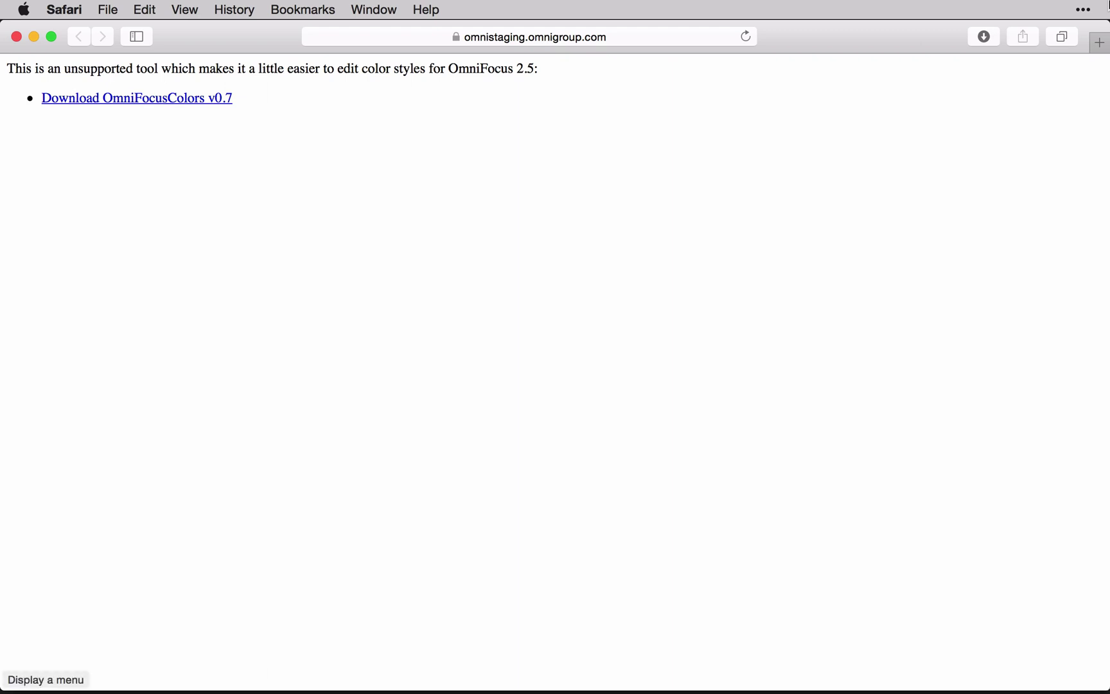
- Switch to Finder and open Minimal.ofocus-style from Documents with OmniFocusColors
{"action": "key", "text": "super+Tab"}
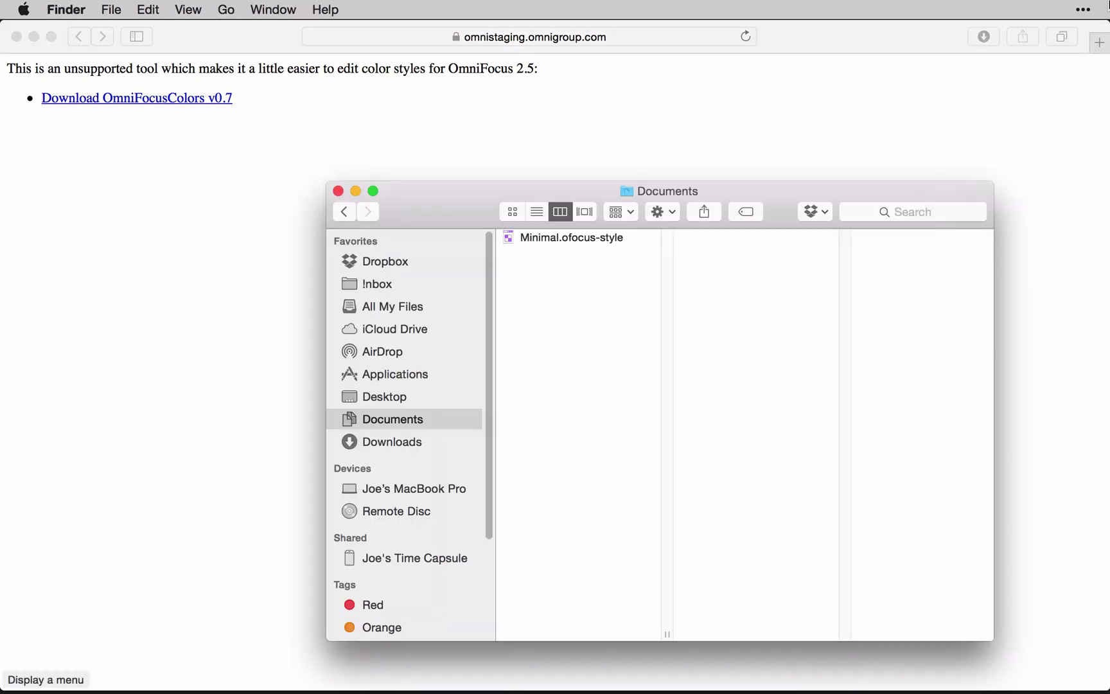
{"action": "right_click", "coordinate": [554, 238]}
{"action": "mouse_move", "coordinate": [575, 263]}
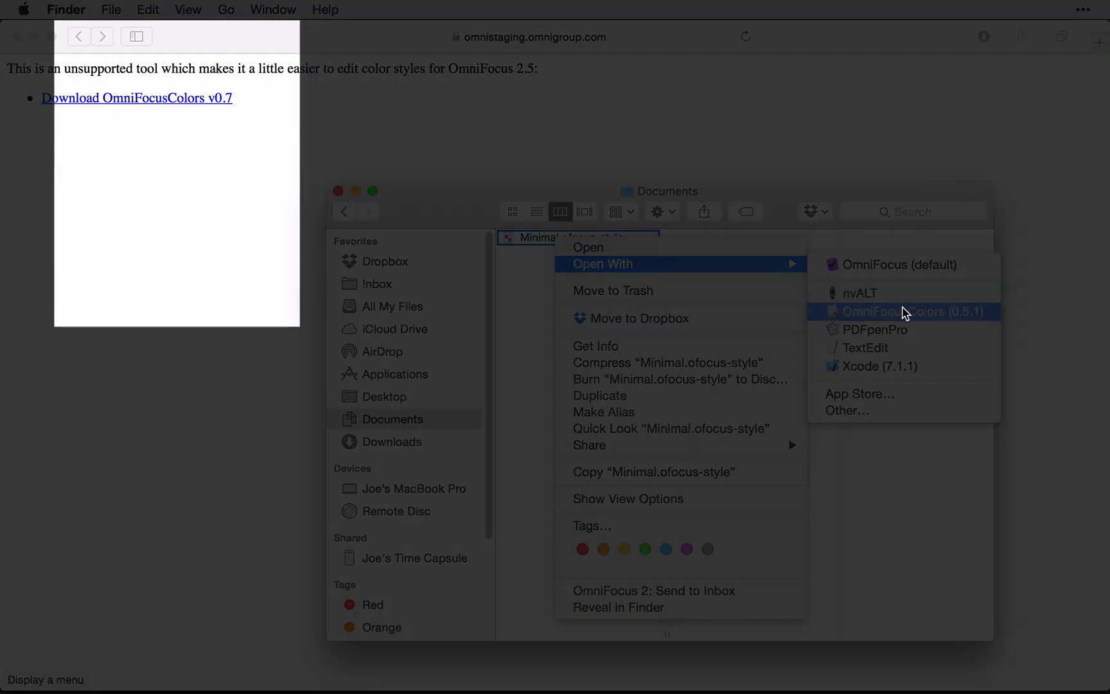
{"action": "left_click", "coordinate": [905, 311]}
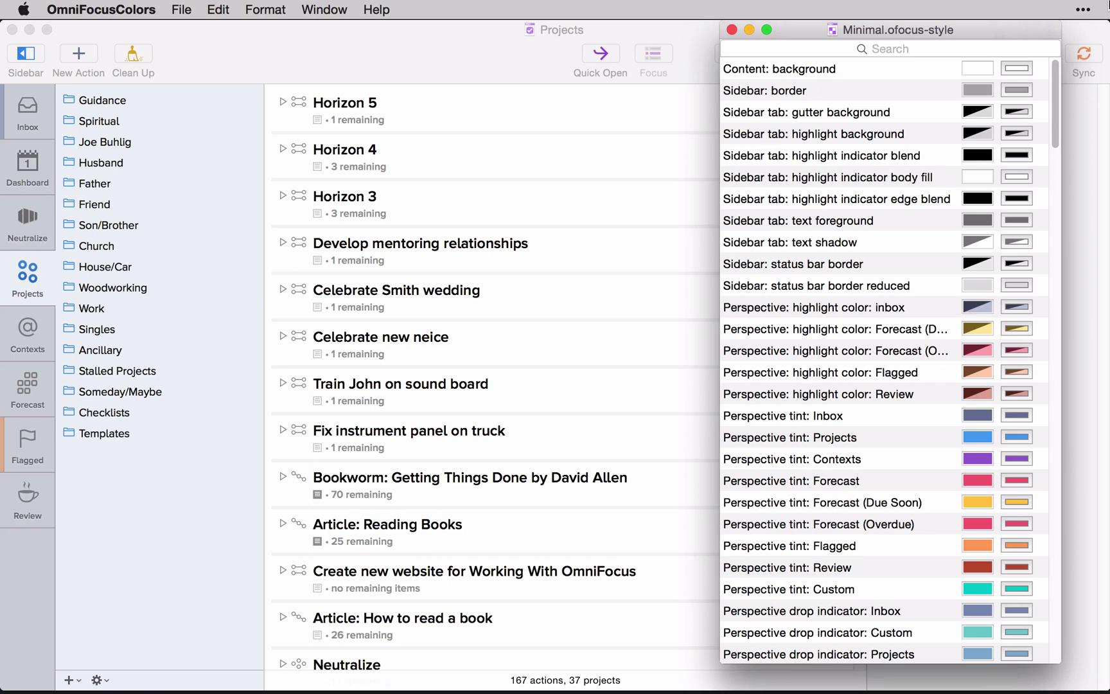
- Look through the complete list of editable color settings in the Minimal style and return to its start
{"action": "scroll", "coordinate": [986, 292], "scroll_direction": "down", "scroll_amount": 10}
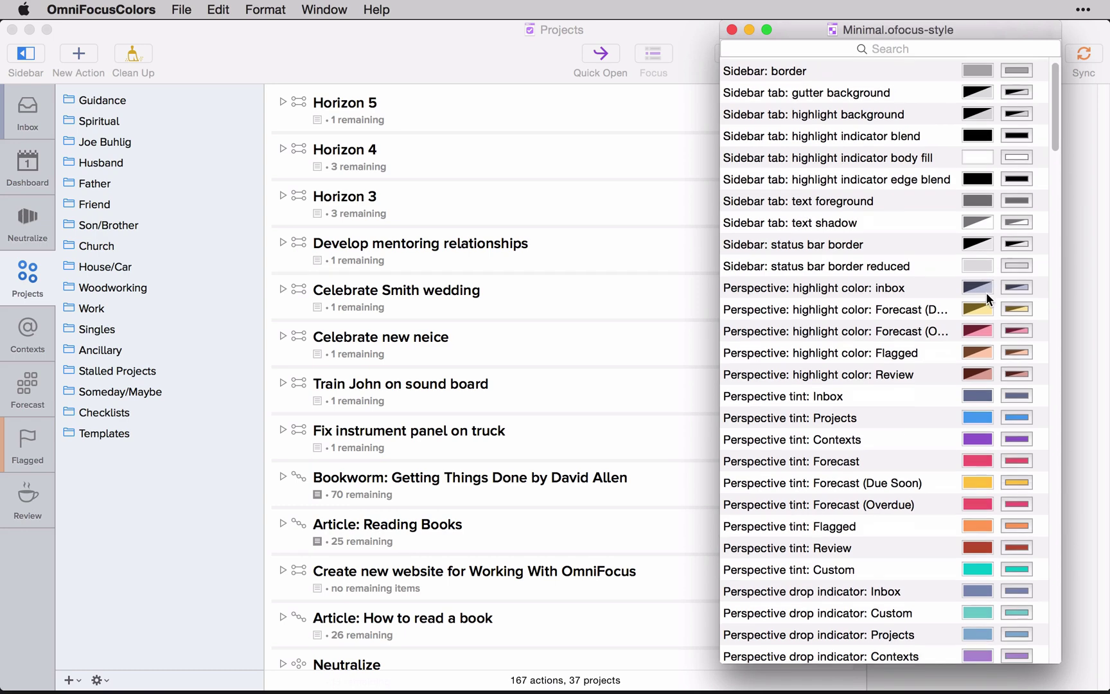
{"action": "scroll", "coordinate": [987, 297], "scroll_direction": "down", "scroll_amount": 20}
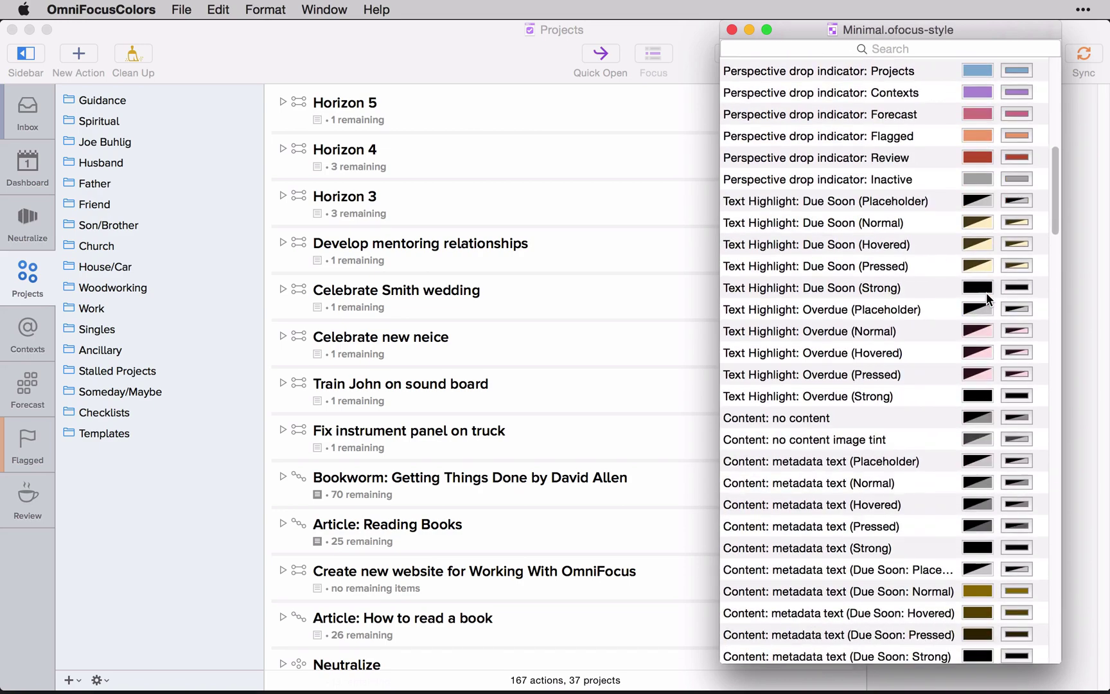
{"action": "scroll", "coordinate": [986, 293], "scroll_direction": "down", "scroll_amount": 20}
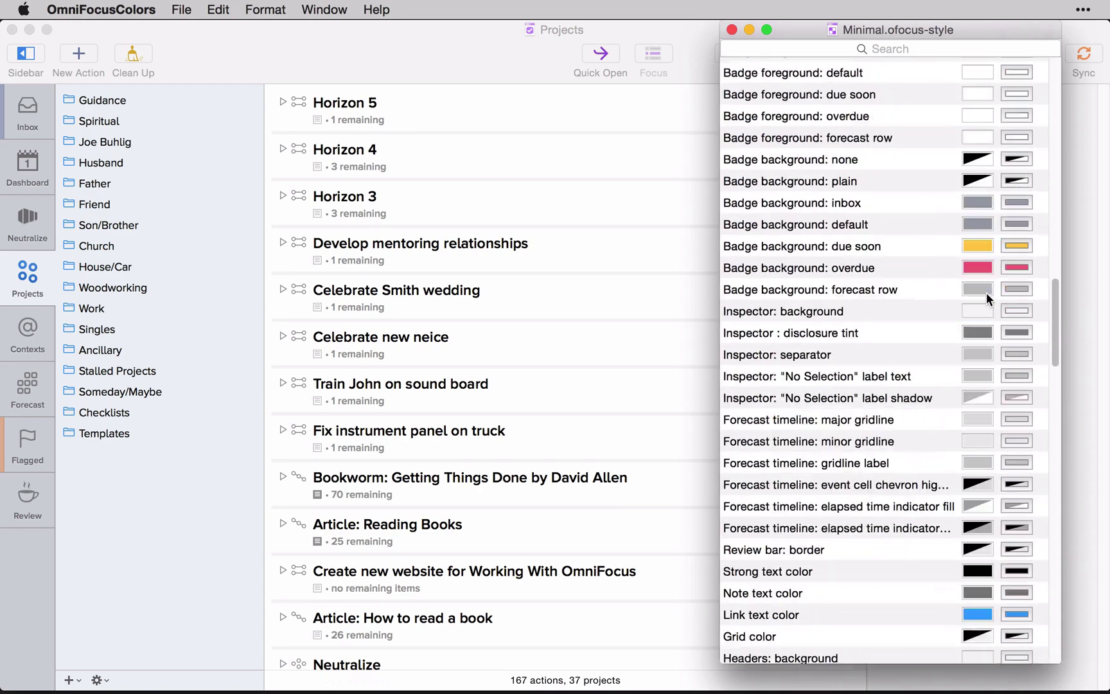
{"action": "scroll", "coordinate": [986, 293], "scroll_direction": "down", "scroll_amount": 20}
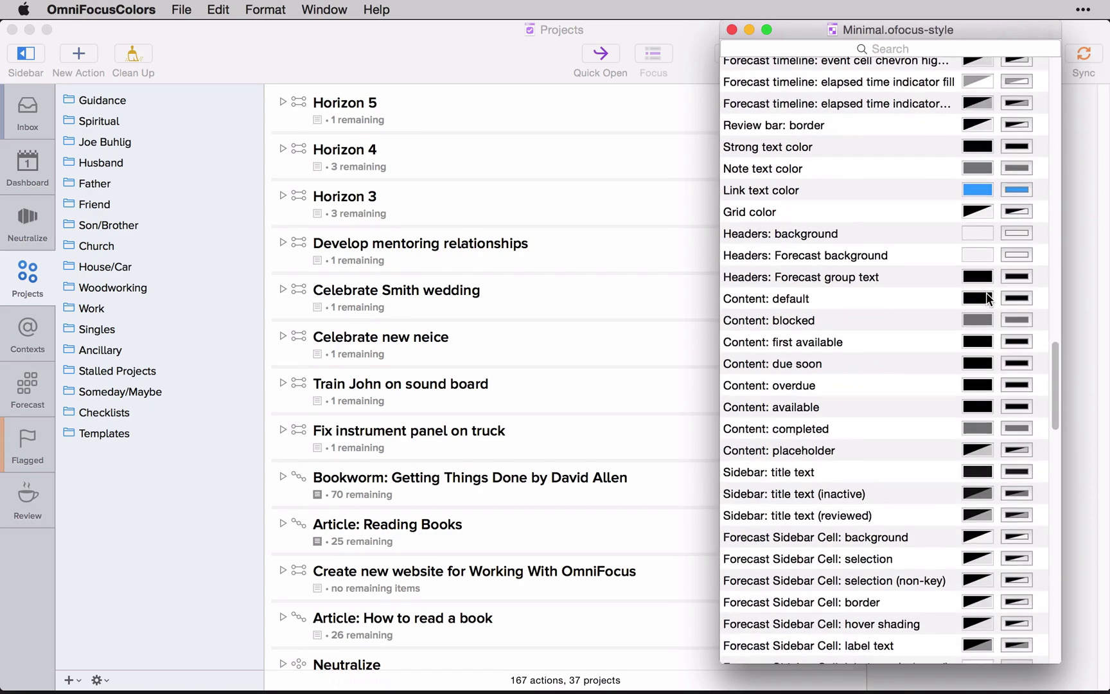
{"action": "scroll", "coordinate": [987, 292], "scroll_direction": "down", "scroll_amount": 20}
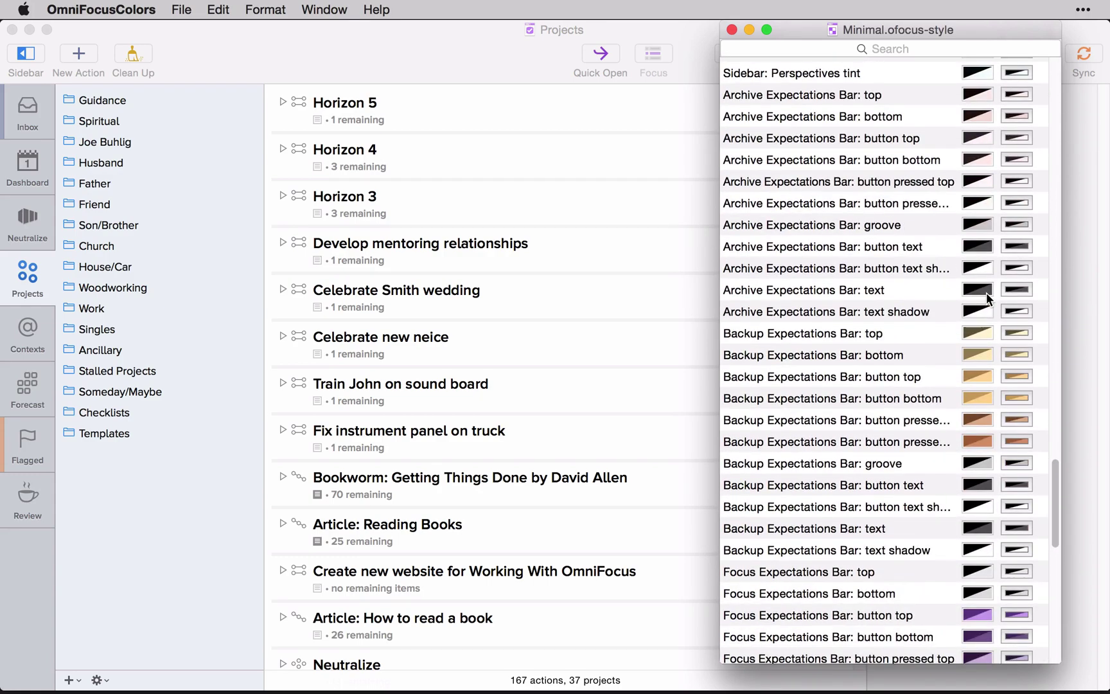
{"action": "scroll", "coordinate": [986, 292], "scroll_direction": "down", "scroll_amount": 7}
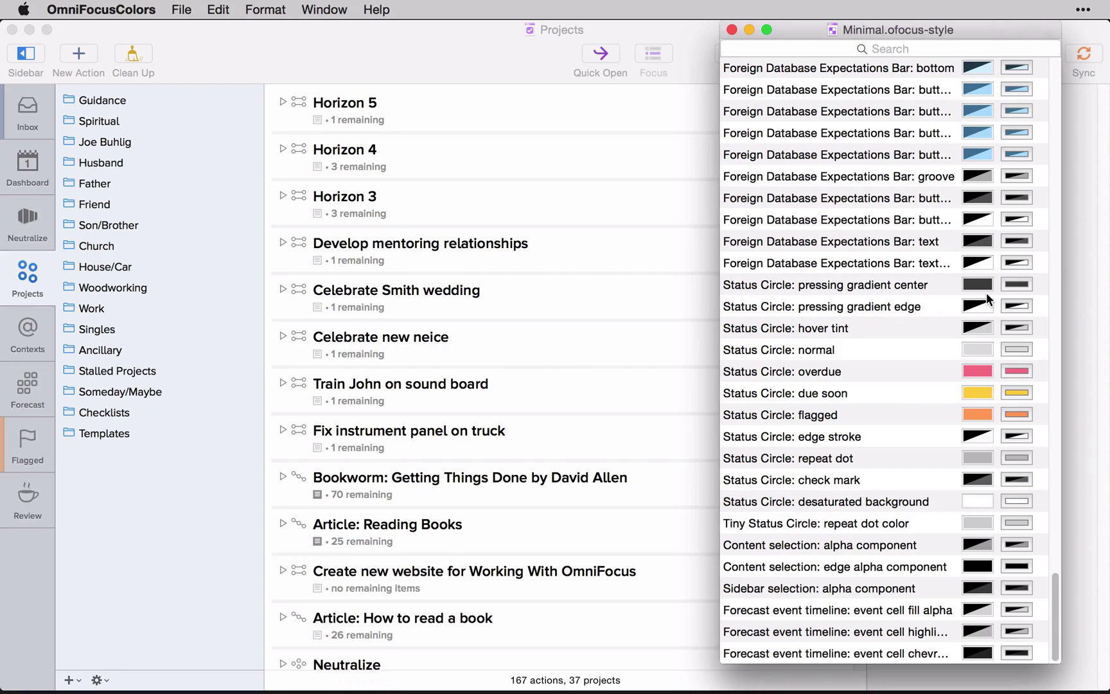
{"action": "scroll", "coordinate": [988, 297], "scroll_direction": "up", "scroll_amount": 20}
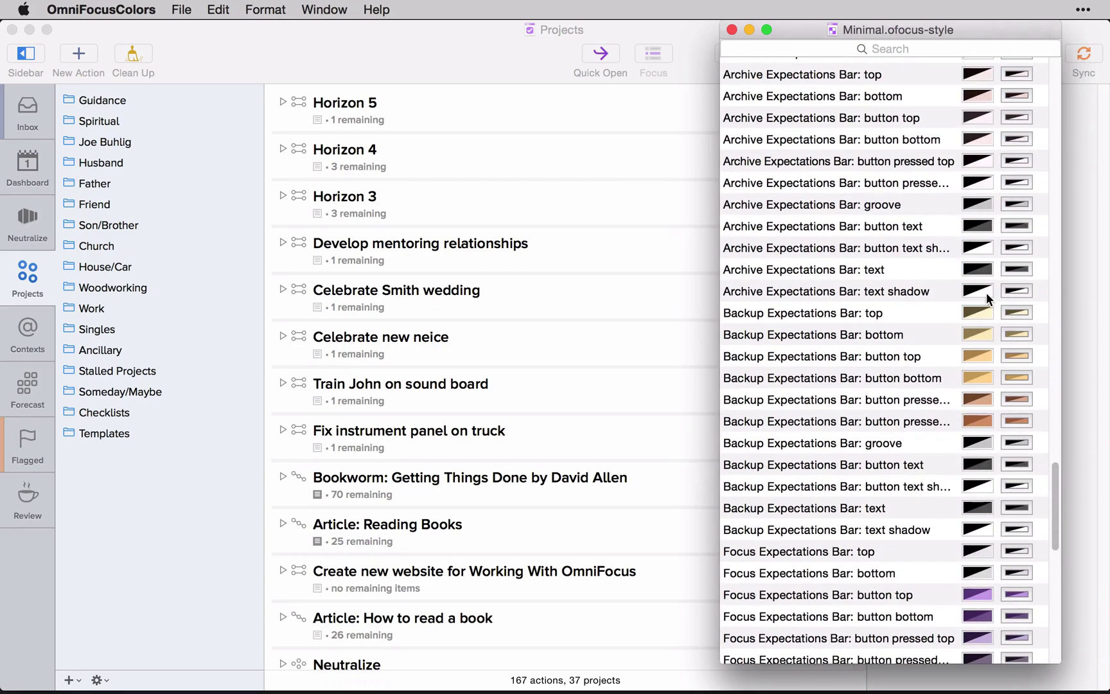
{"action": "scroll", "coordinate": [988, 297], "scroll_direction": "up", "scroll_amount": 20}
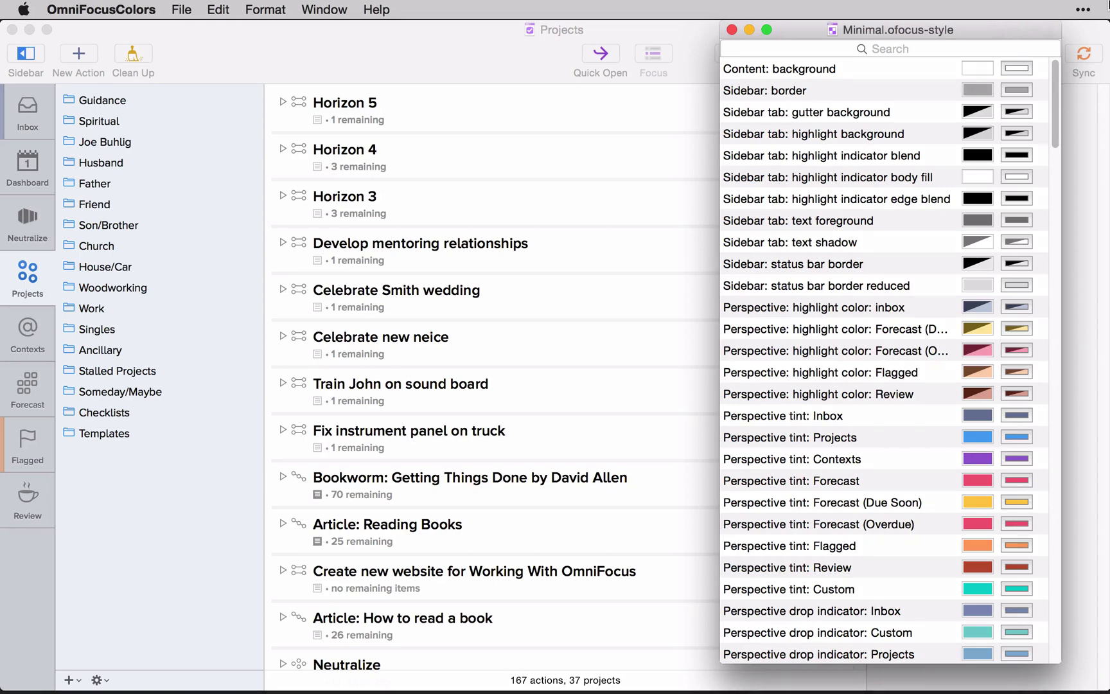
- Switch to Safari and look over the OmniFocus Styles topics on the Omni Forums
{"action": "key", "text": "super+Tab"}
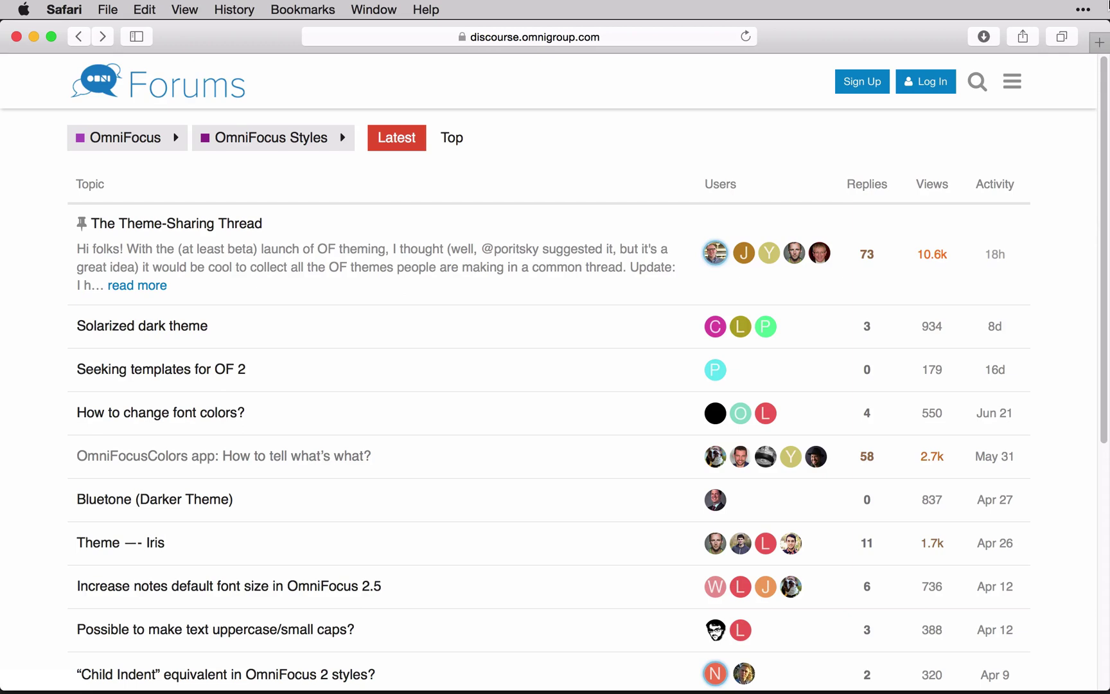
- Switch to OmniFocus and set the color palette to Minimal in the Style preferences
{"action": "key", "text": "super+Tab"}
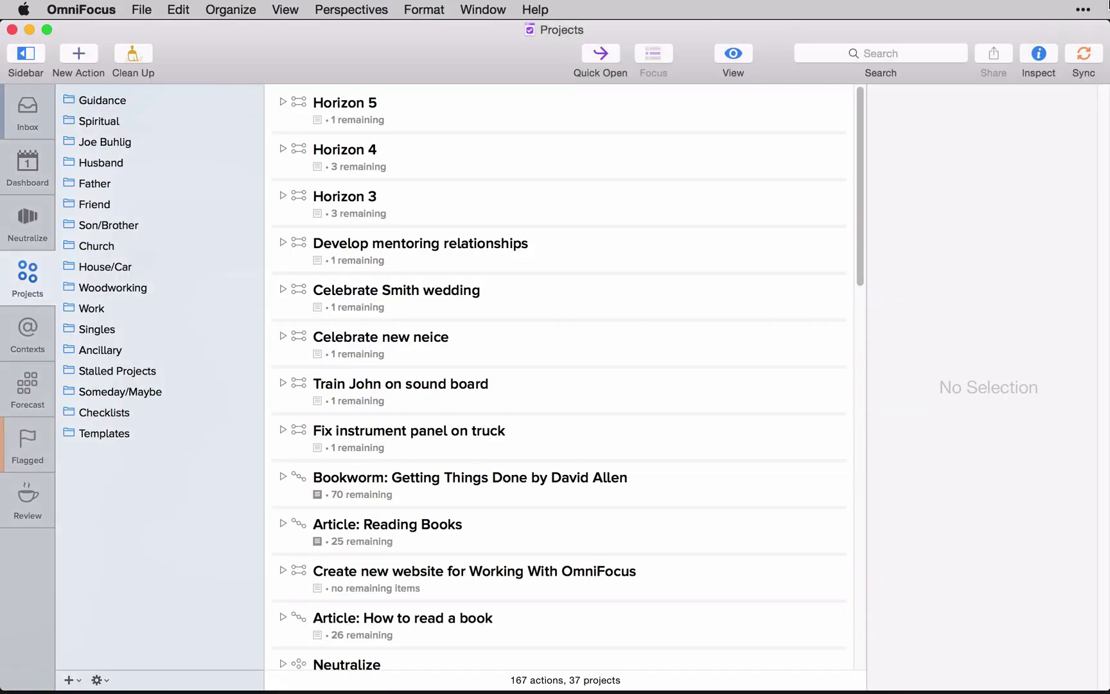
{"action": "key", "text": "super+comma"}
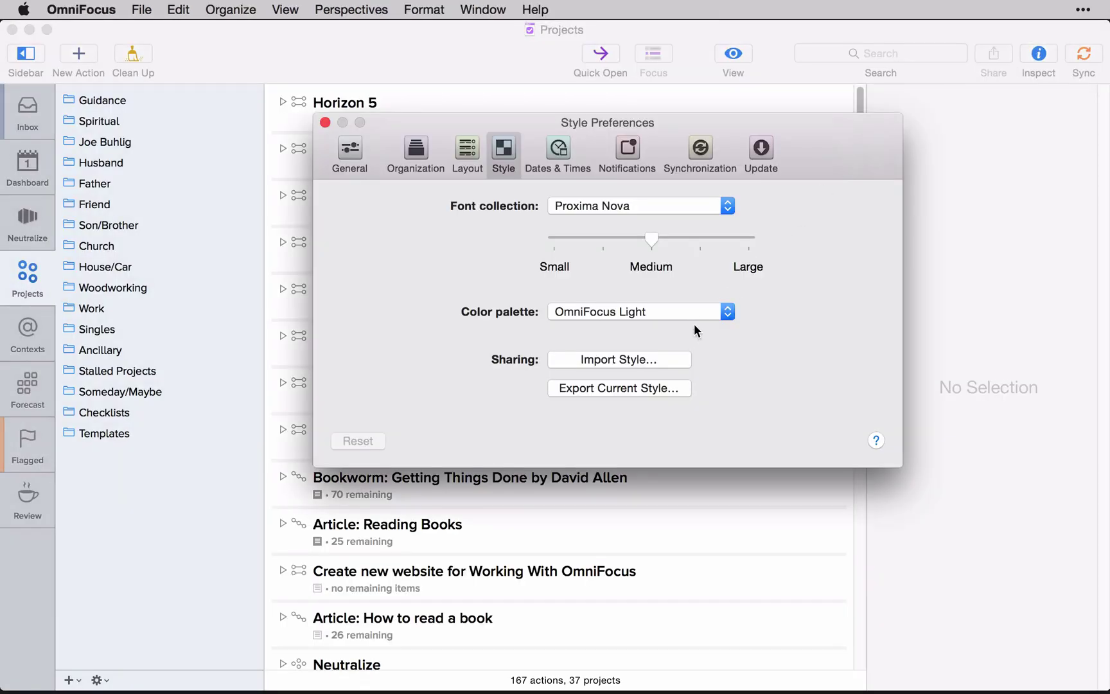
{"action": "left_click", "coordinate": [695, 313]}
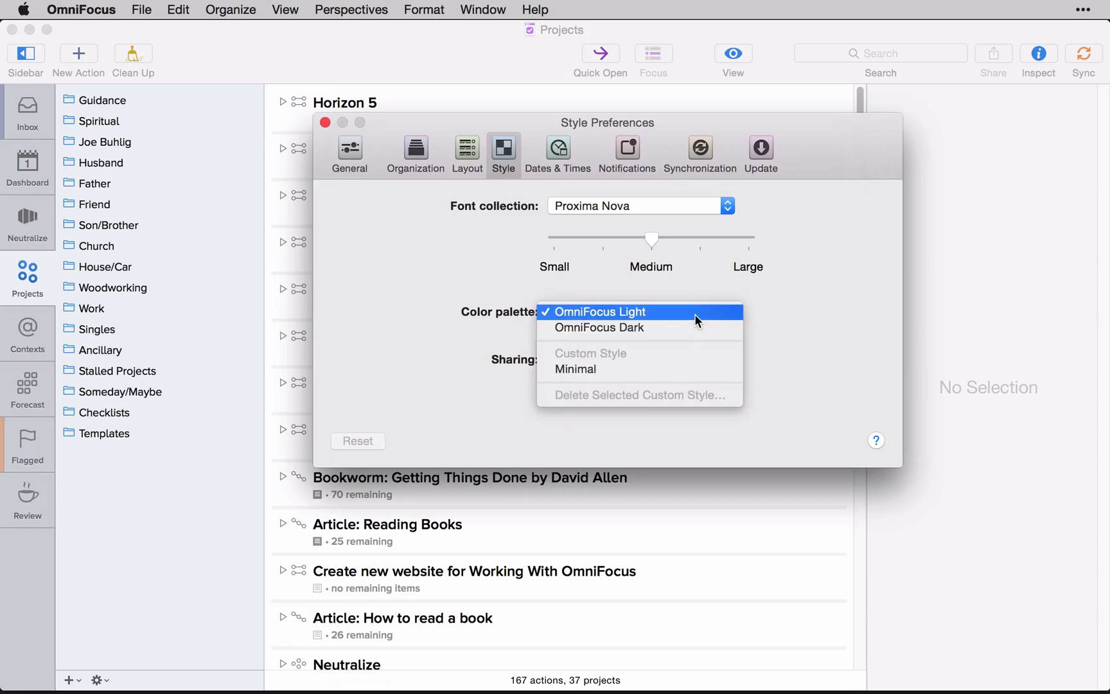
{"action": "left_click", "coordinate": [689, 371]}
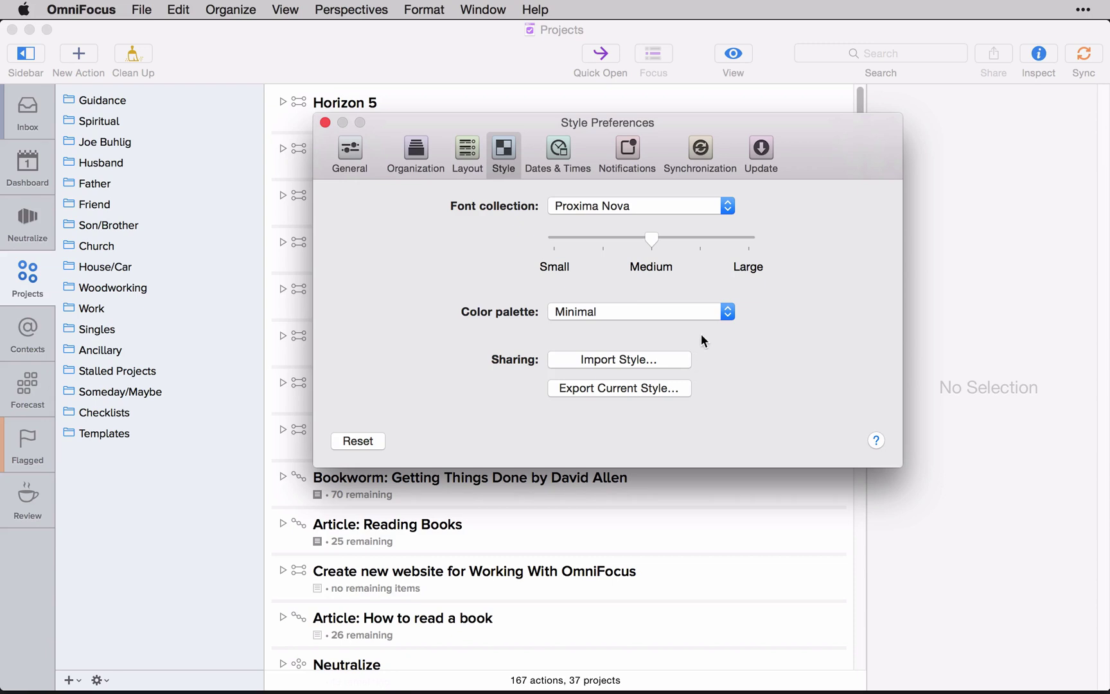
- Change the color palette to OmniFocus Dark and close the Style Preferences window
{"action": "left_click", "coordinate": [708, 317]}
{"action": "left_click", "coordinate": [702, 273]}
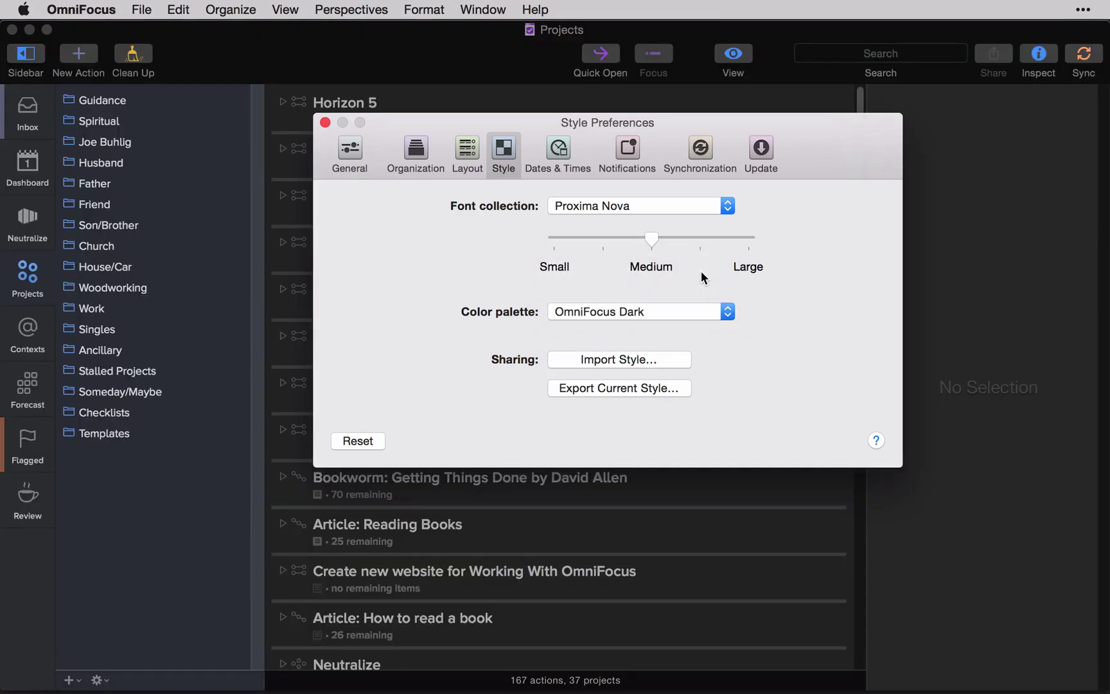
{"action": "key", "text": "super+w"}
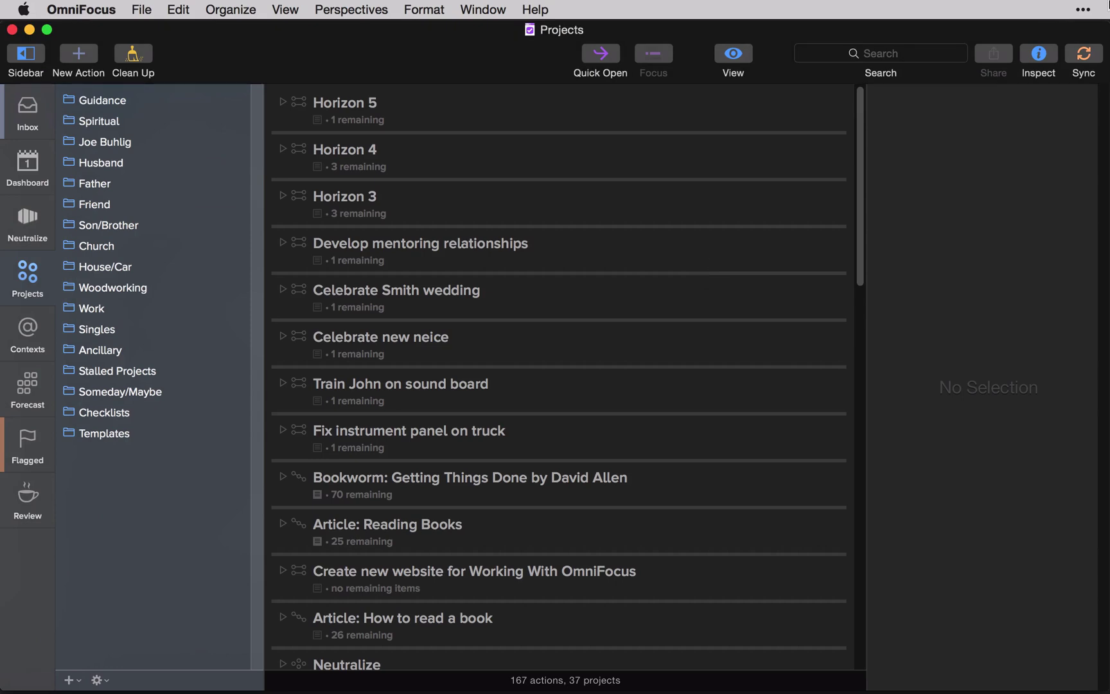